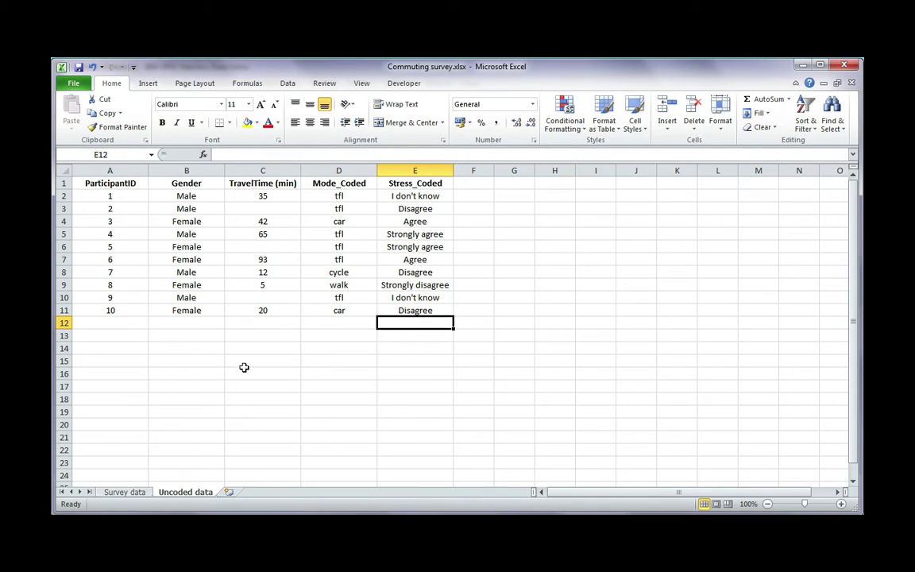
Inspect the coded sheet's header row and the first participants' ID values.
{"action": "left_click", "coordinate": [125, 183]}
{"action": "left_click_drag", "start_coordinate": [123, 182], "coordinate": [393, 181]}
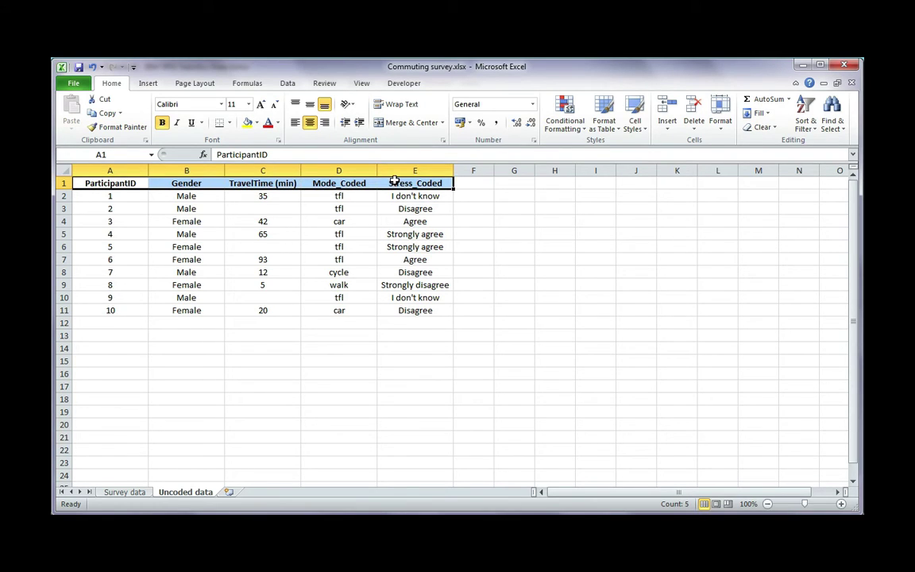
{"action": "left_click", "coordinate": [120, 217]}
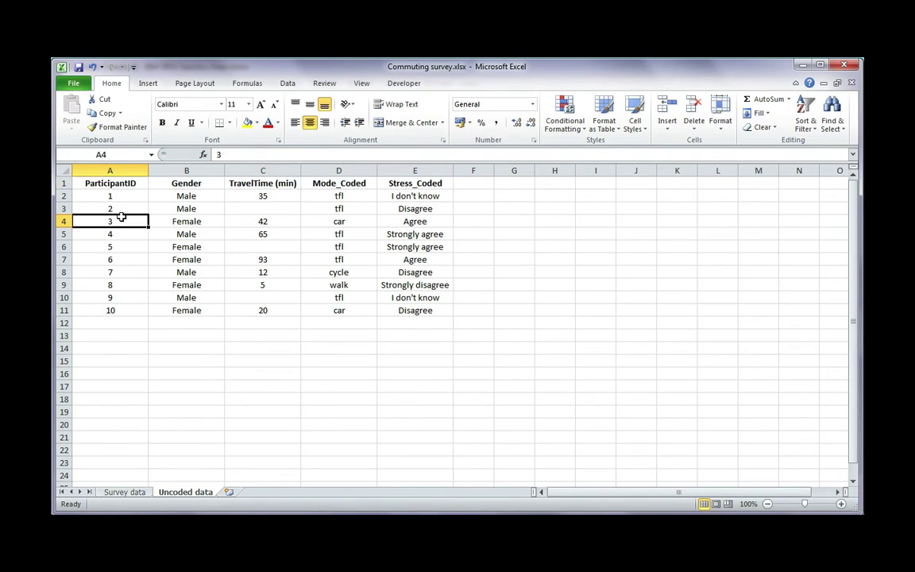
{"action": "left_click", "coordinate": [62, 183]}
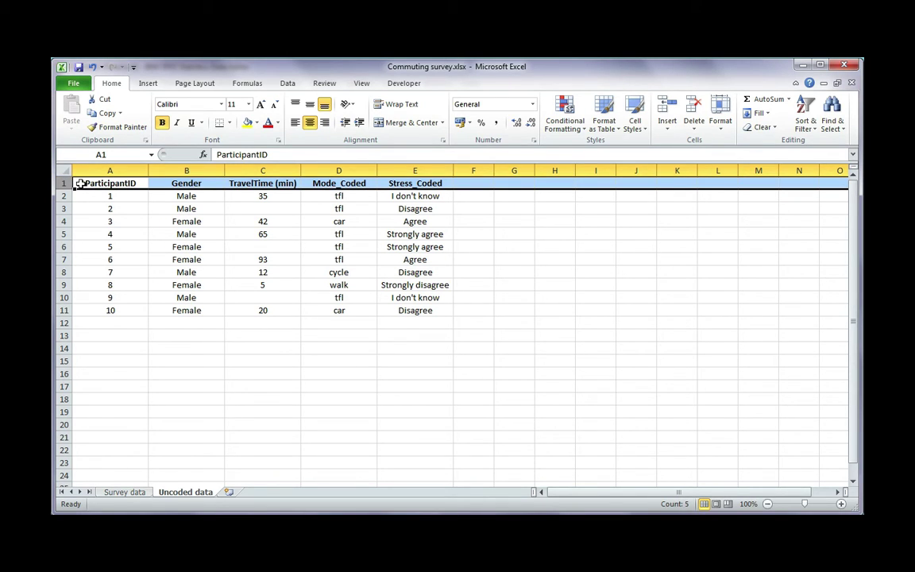
{"action": "left_click", "coordinate": [105, 196]}
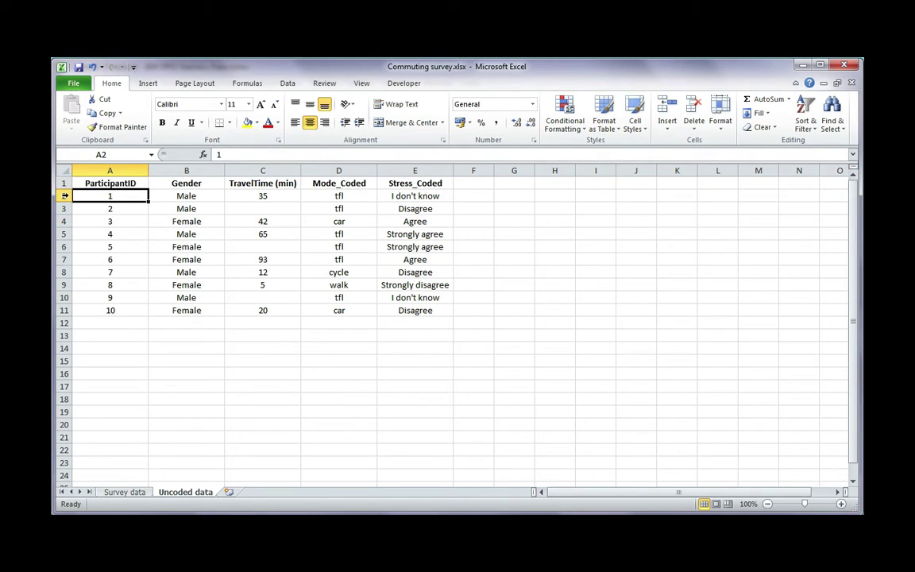
{"action": "left_click", "coordinate": [66, 184]}
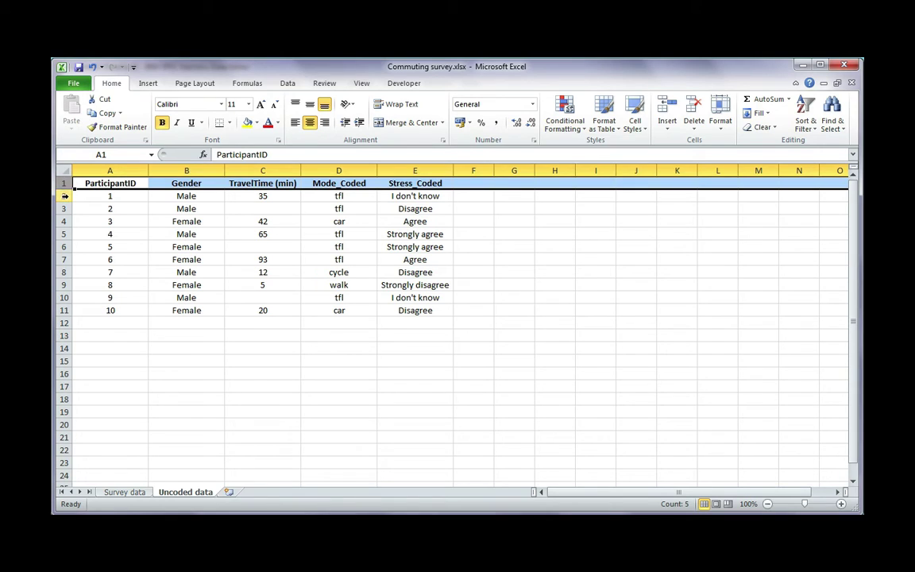
{"action": "left_click", "coordinate": [64, 196]}
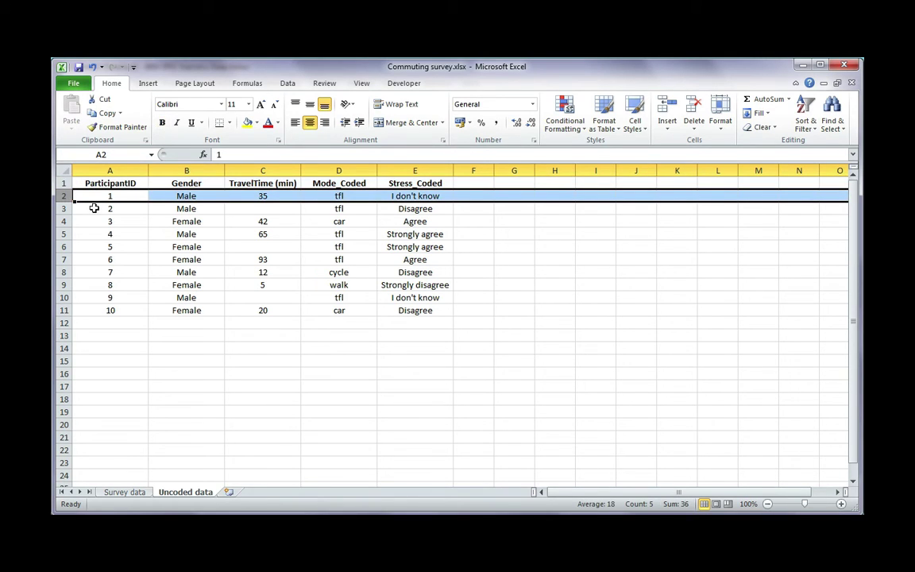
Insert a blank row above participant 1, then delete it again.
{"action": "right_click", "coordinate": [65, 196]}
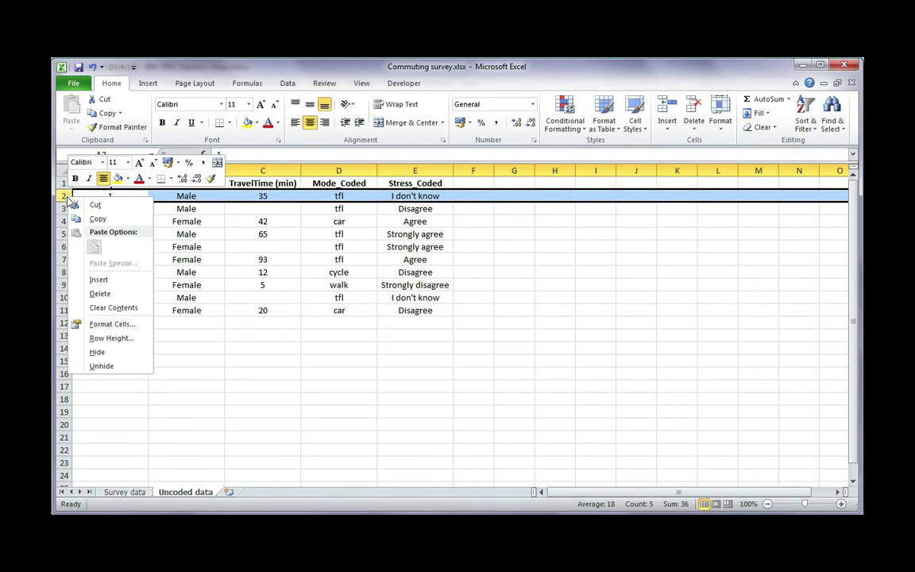
{"action": "left_click", "coordinate": [93, 278]}
{"action": "key", "text": "Down"}
{"action": "key", "text": "Down"}
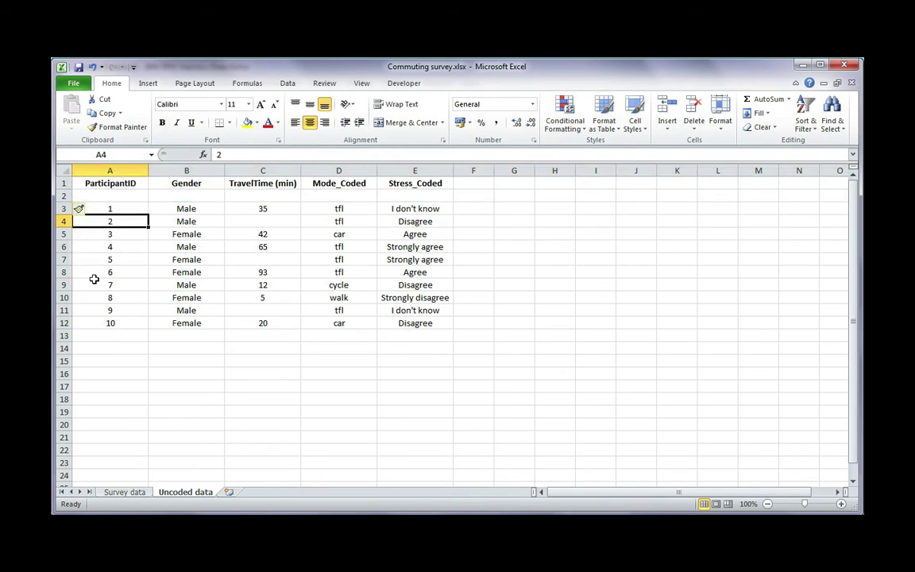
{"action": "key", "text": "Up"}
{"action": "key", "text": "Up"}
{"action": "key", "text": "Up"}
{"action": "key", "text": "Down"}
{"action": "key", "text": "Down"}
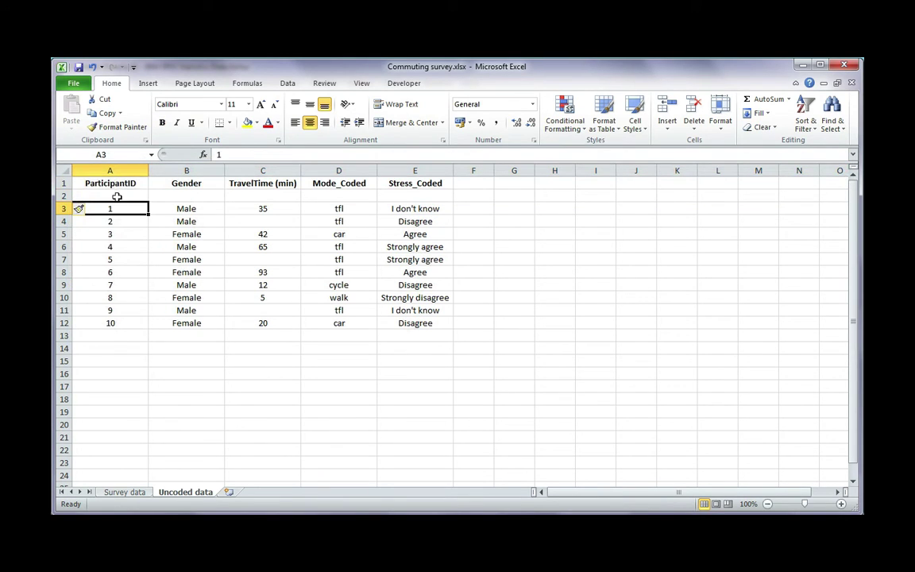
{"action": "left_click", "coordinate": [114, 197]}
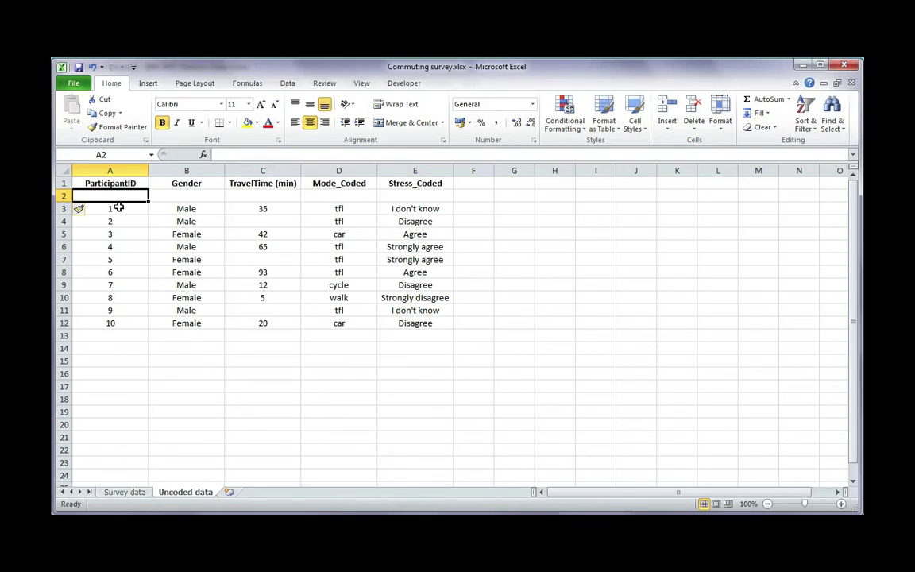
{"action": "right_click", "coordinate": [64, 196]}
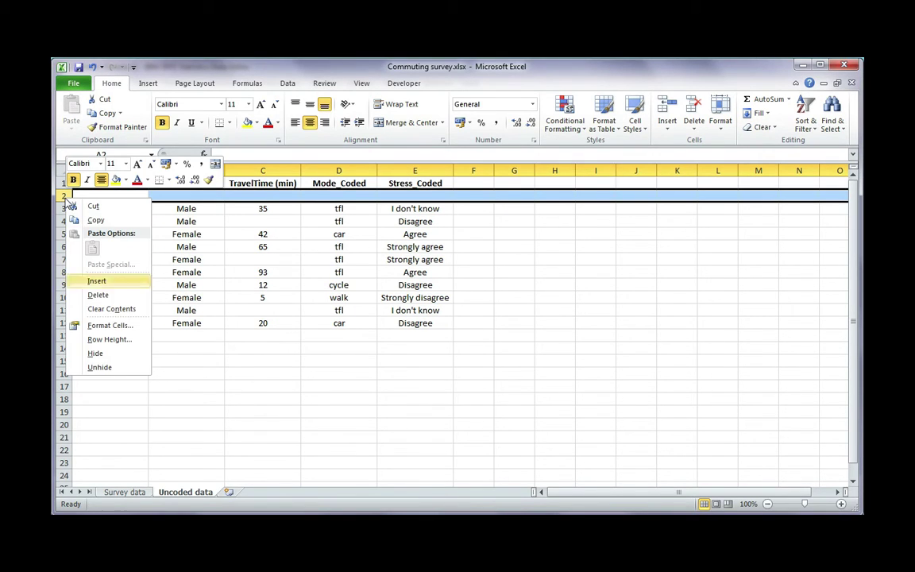
{"action": "left_click", "coordinate": [96, 295]}
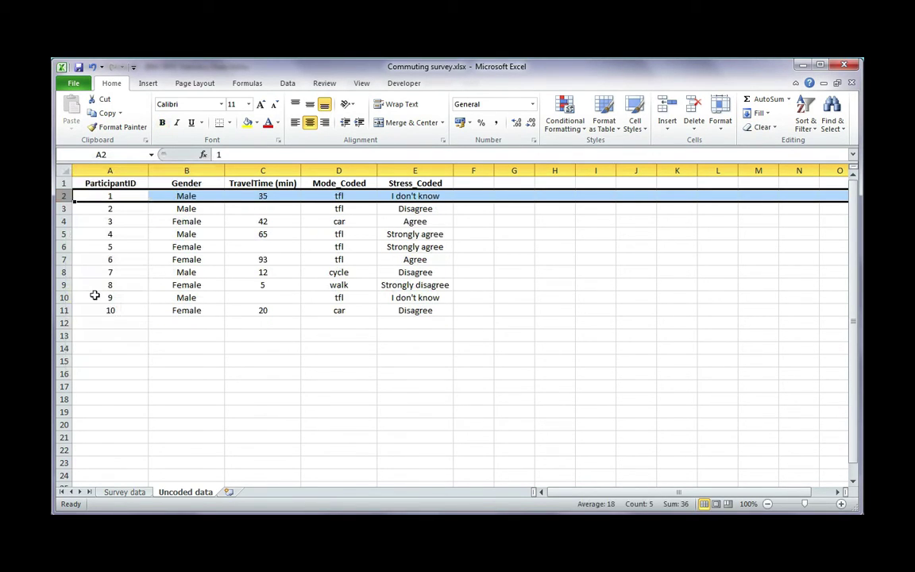
Check participant 2's Gender and the TravelTime (min) values, including participant 3's 42.
{"action": "left_click", "coordinate": [184, 209]}
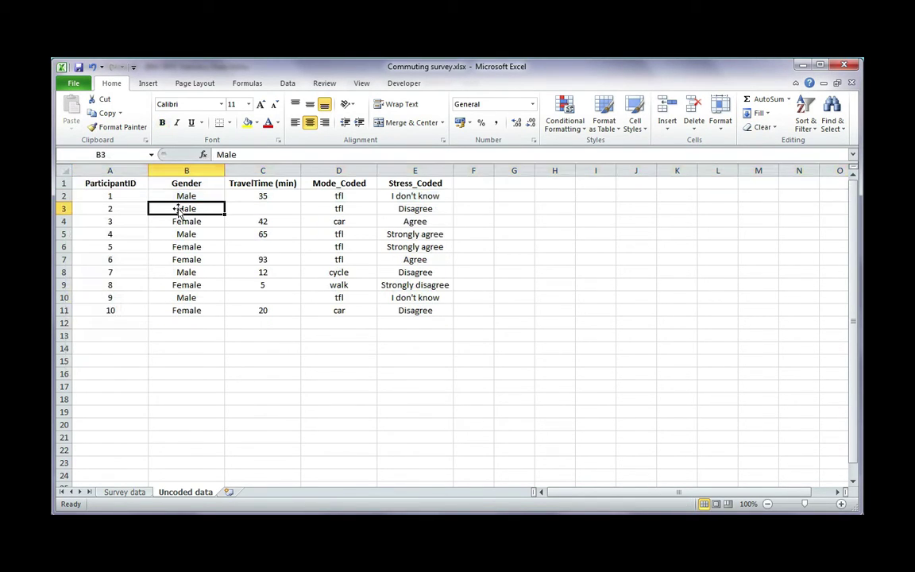
{"action": "left_click", "coordinate": [297, 184]}
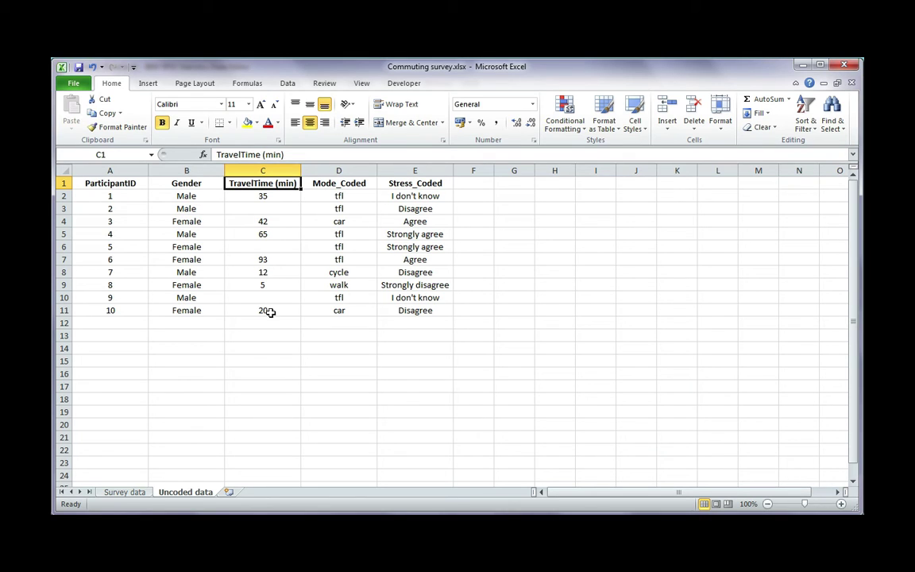
{"action": "left_click", "coordinate": [286, 196]}
{"action": "left_click", "coordinate": [284, 218]}
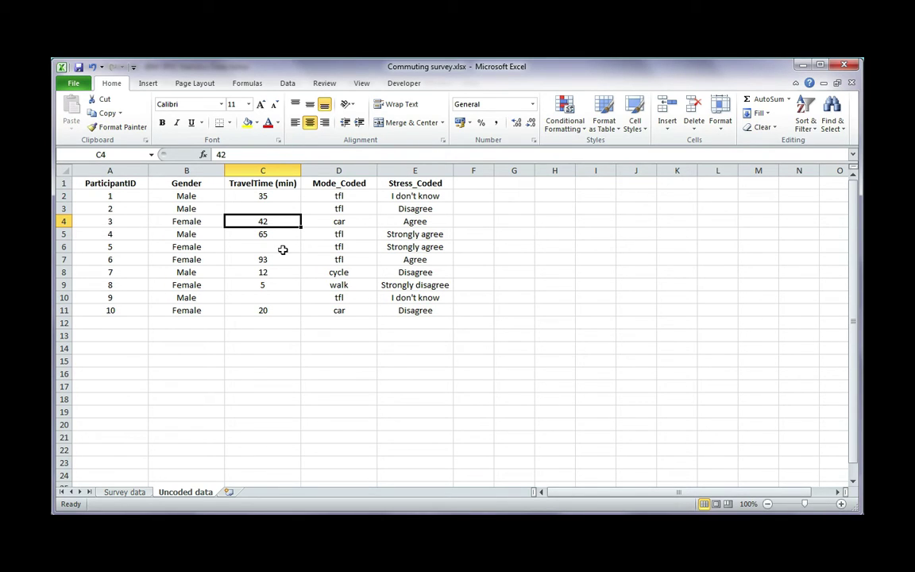
{"action": "left_click", "coordinate": [296, 183]}
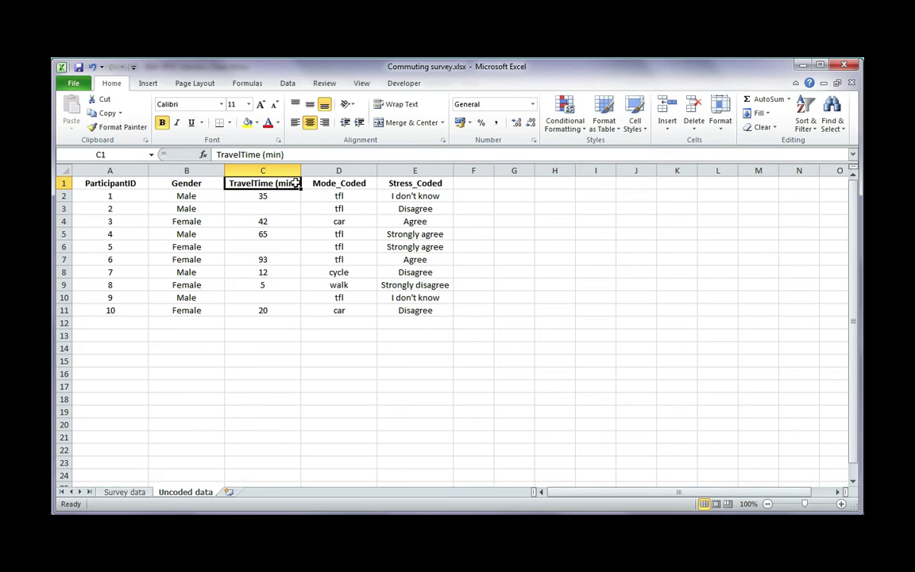
Review the tfl, car, cycle and walk travel modes and the ten Stress_Coded responses.
{"action": "left_click", "coordinate": [350, 196]}
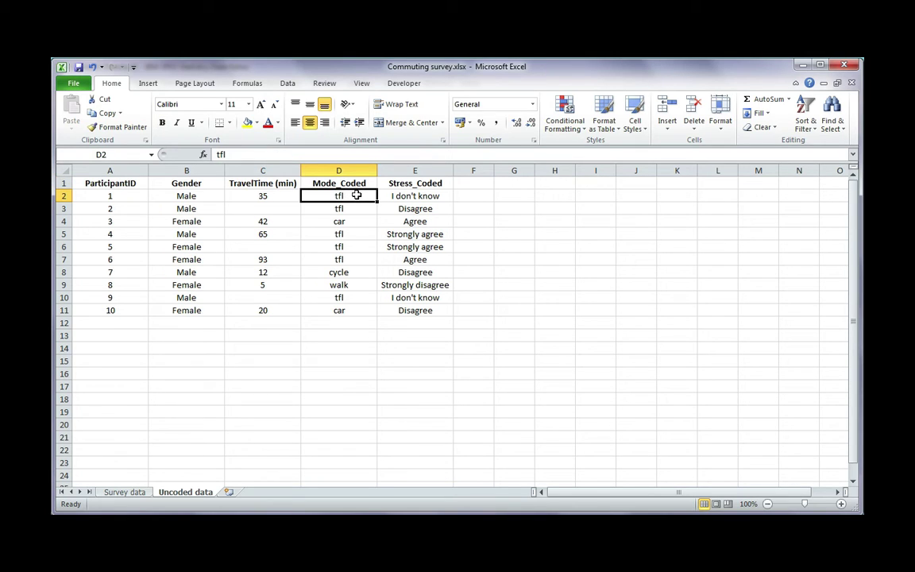
{"action": "left_click", "coordinate": [353, 221]}
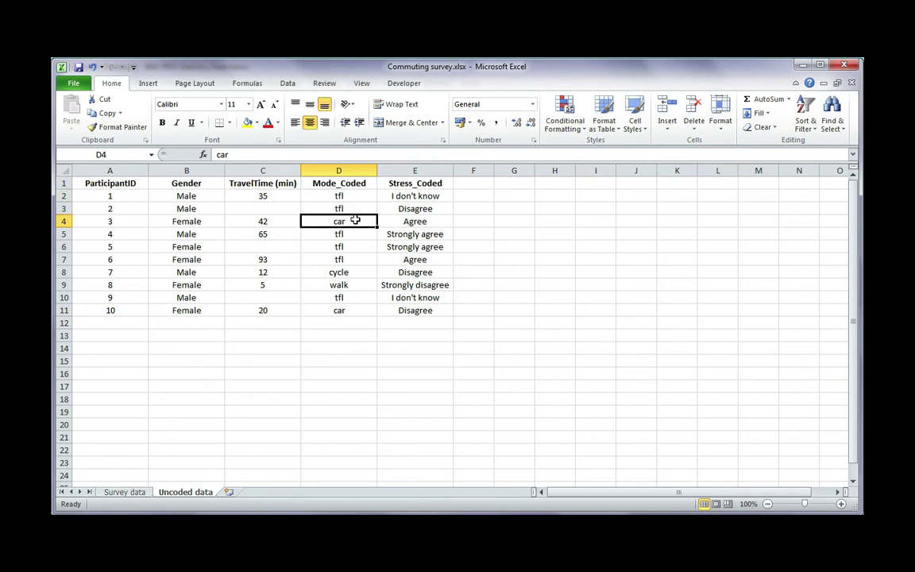
{"action": "left_click", "coordinate": [347, 272]}
{"action": "left_click", "coordinate": [350, 284]}
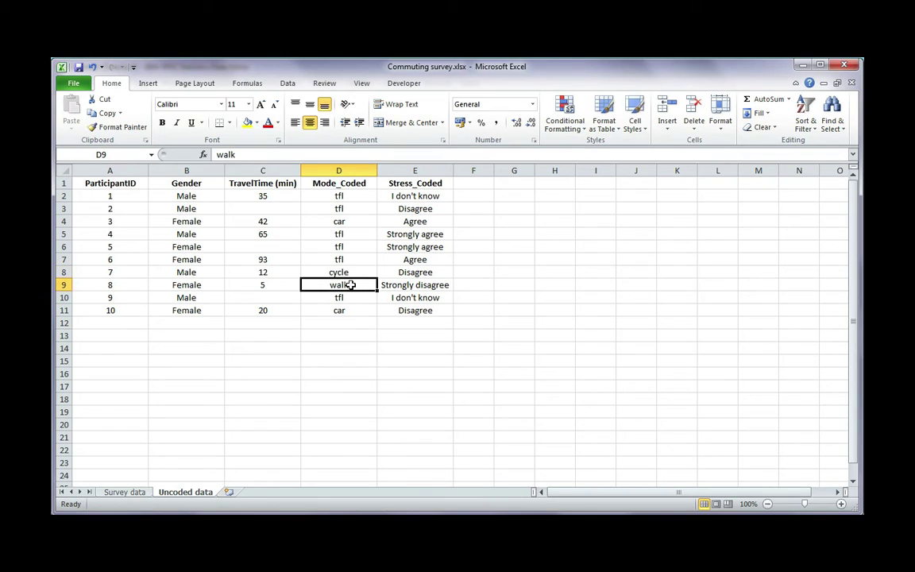
{"action": "left_click_drag", "start_coordinate": [420, 197], "coordinate": [423, 310]}
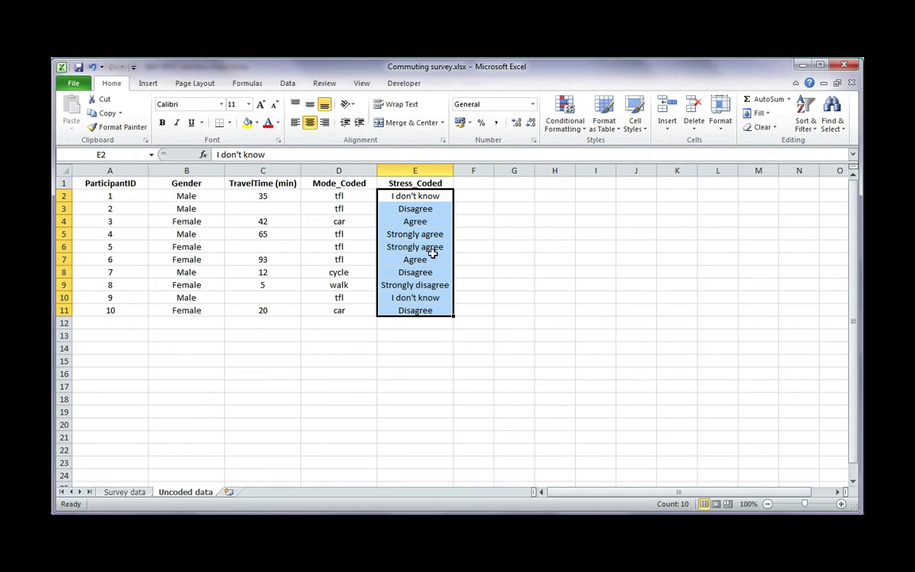
{"action": "left_click", "coordinate": [427, 198]}
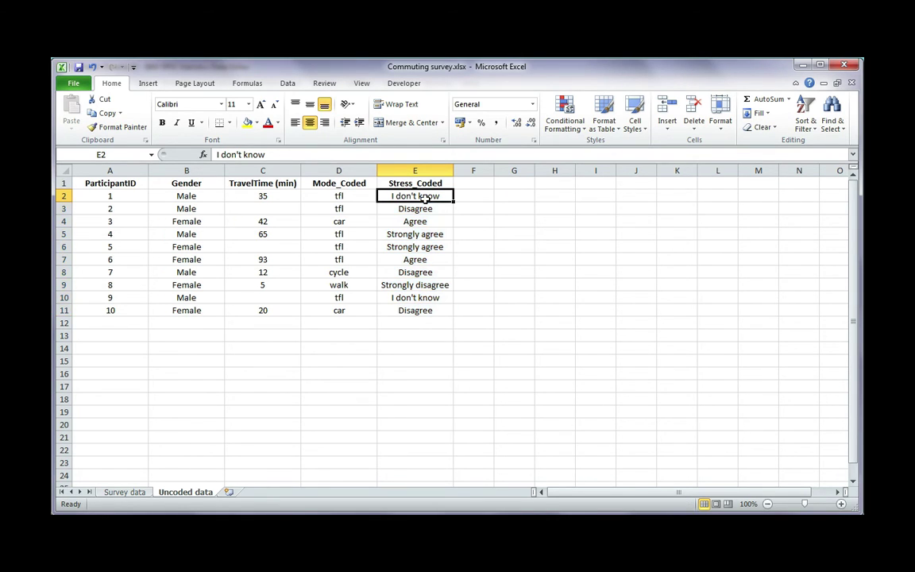
On the Survey data sheet, note the blank travel times in C3, C6, C10, then save and close.
{"action": "left_click", "coordinate": [125, 492]}
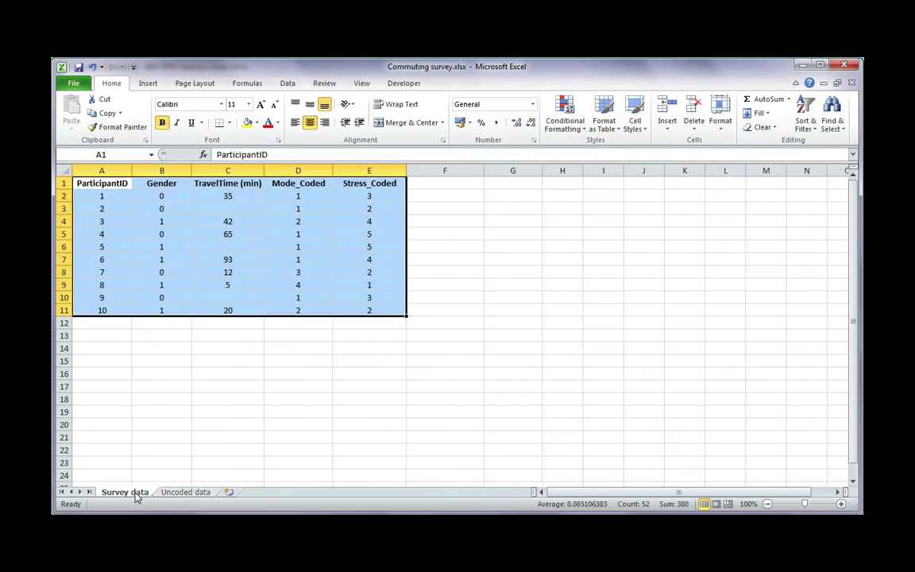
{"action": "left_click", "coordinate": [288, 308]}
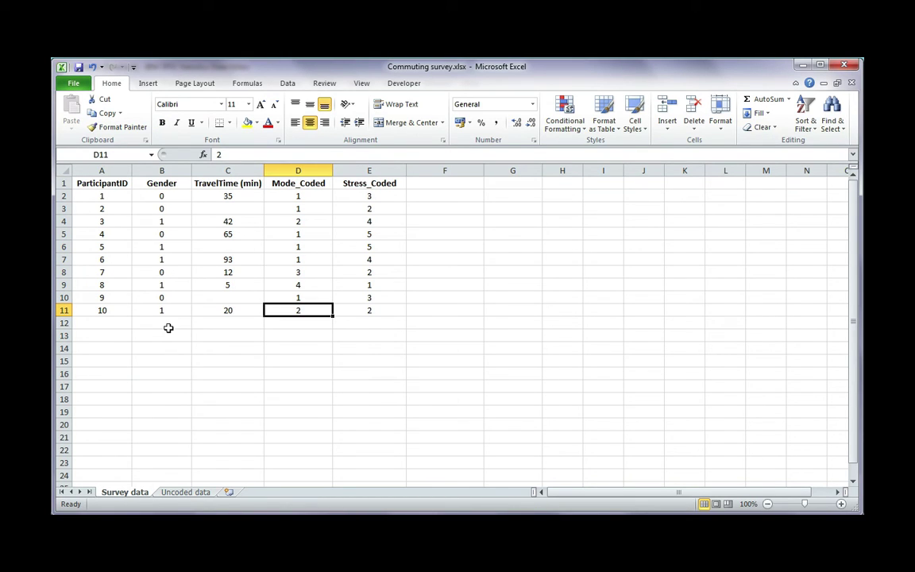
{"action": "left_click", "coordinate": [238, 210]}
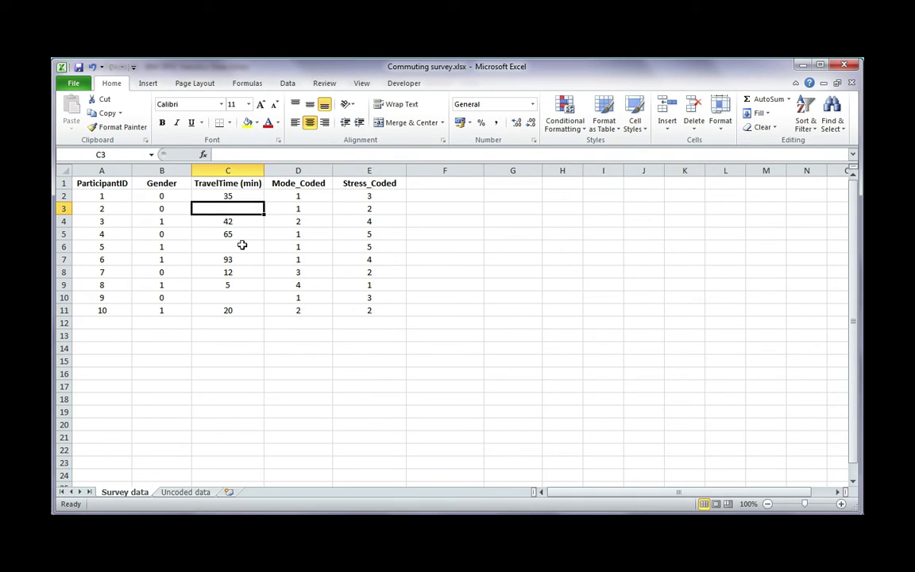
{"action": "left_click", "coordinate": [240, 245]}
{"action": "left_click", "coordinate": [240, 296]}
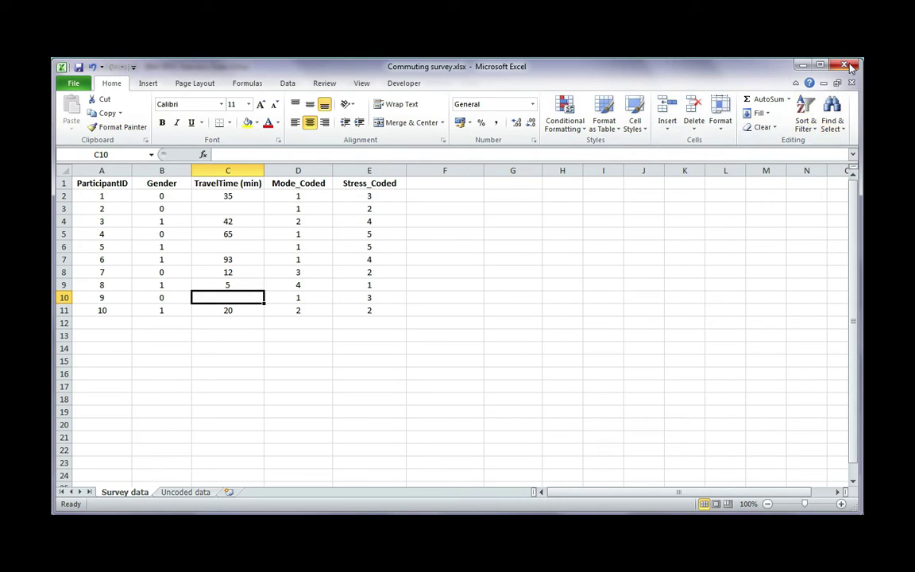
{"action": "key", "text": "ctrl+w"}
{"action": "left_click", "coordinate": [436, 333]}
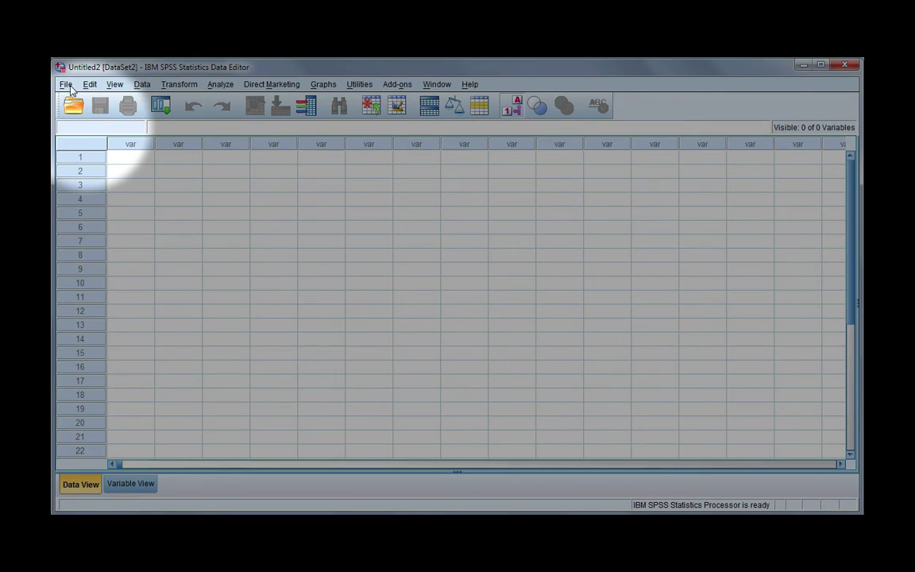
Open Commuting survey.xlsx from Basics of SPSS Course as data, with files filtered to Excel.
{"action": "left_click", "coordinate": [66, 84]}
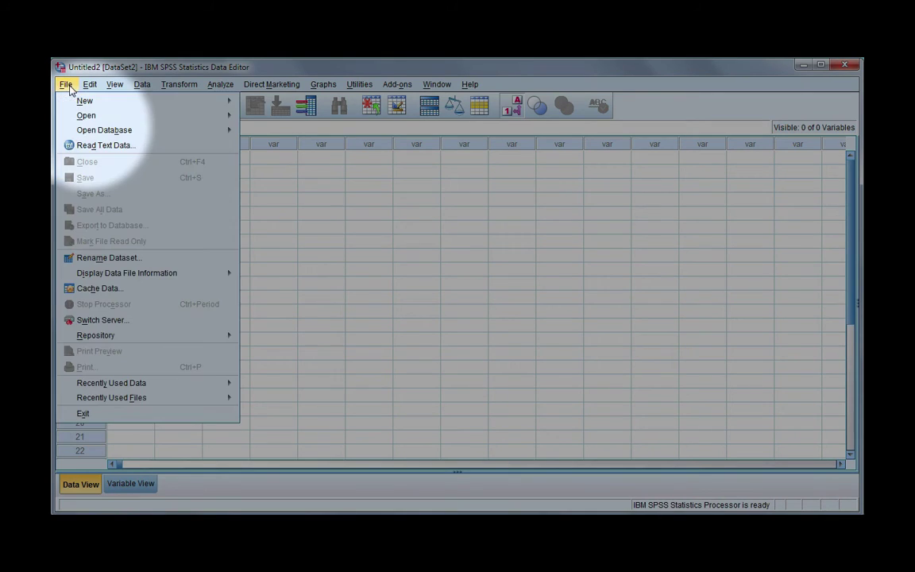
{"action": "mouse_move", "coordinate": [76, 103]}
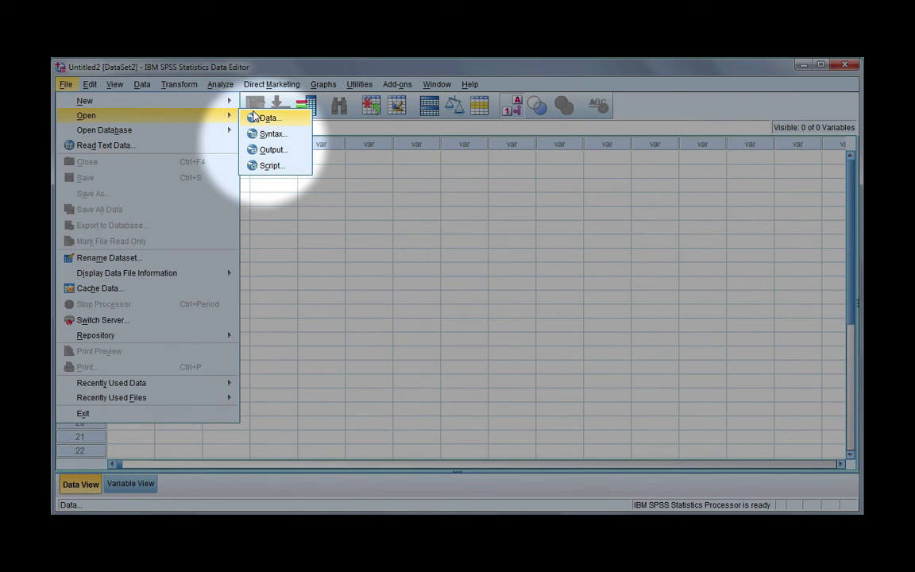
{"action": "left_click", "coordinate": [294, 119]}
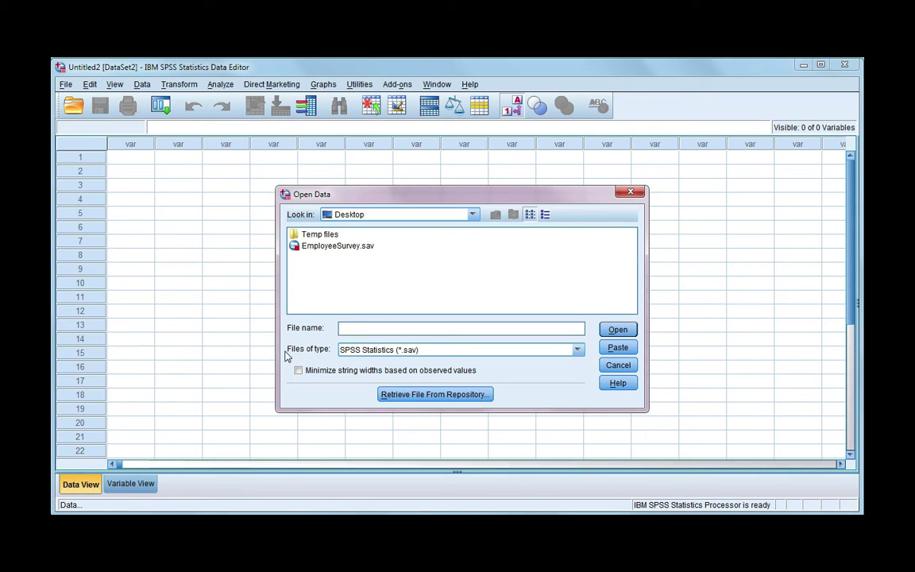
{"action": "left_click", "coordinate": [364, 350]}
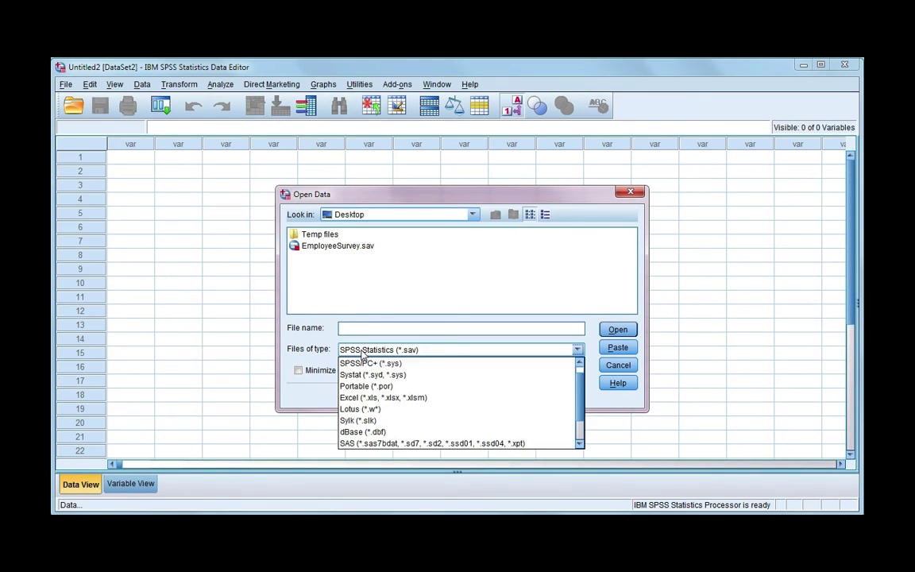
{"action": "left_click", "coordinate": [433, 399]}
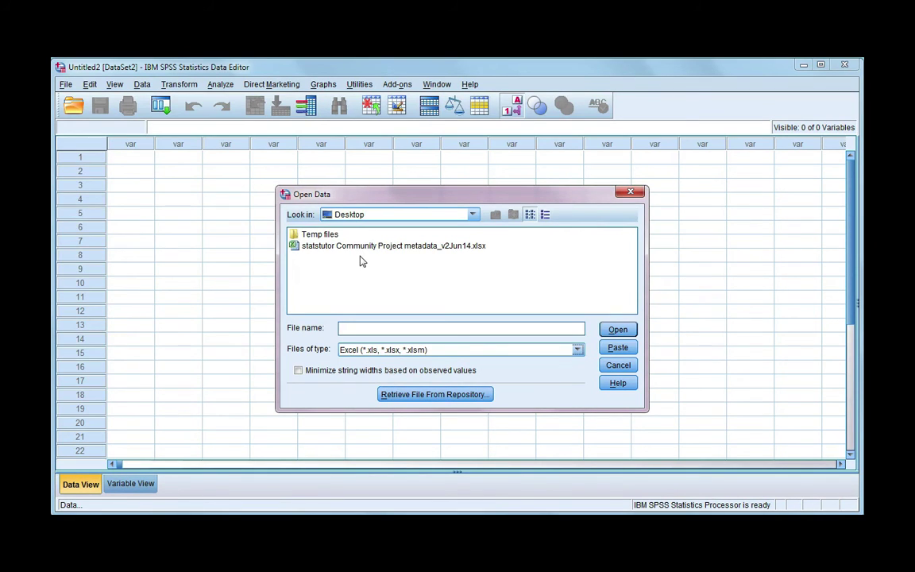
{"action": "left_click", "coordinate": [323, 269]}
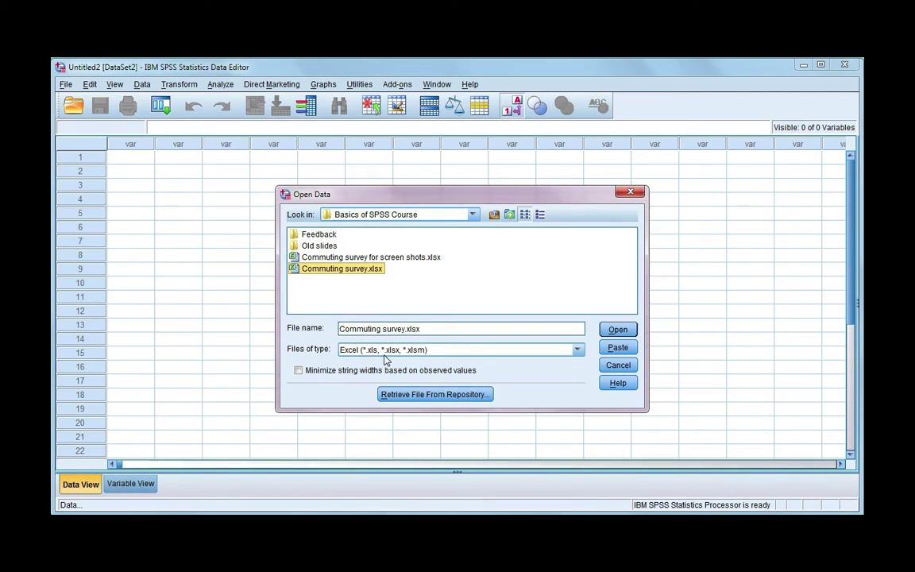
{"action": "left_click", "coordinate": [617, 330]}
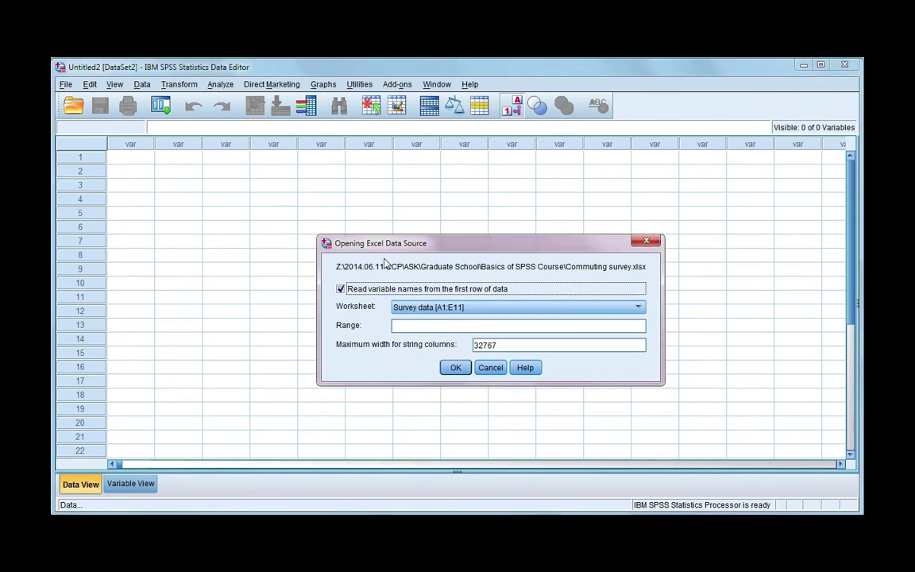
Import worksheet Survey data [A1:E11], reading variable names from the first row.
{"action": "left_click_drag", "start_coordinate": [390, 244], "coordinate": [250, 205]}
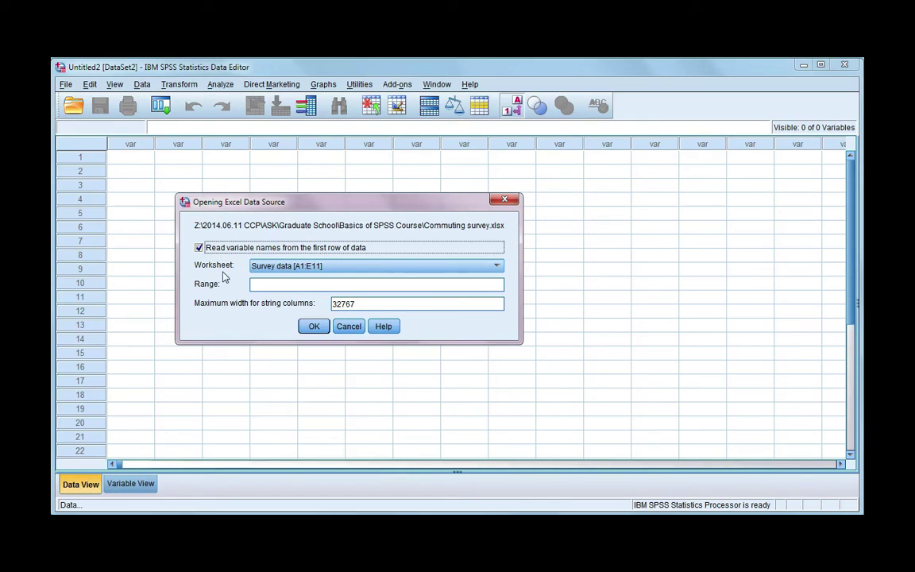
{"action": "left_click", "coordinate": [277, 267]}
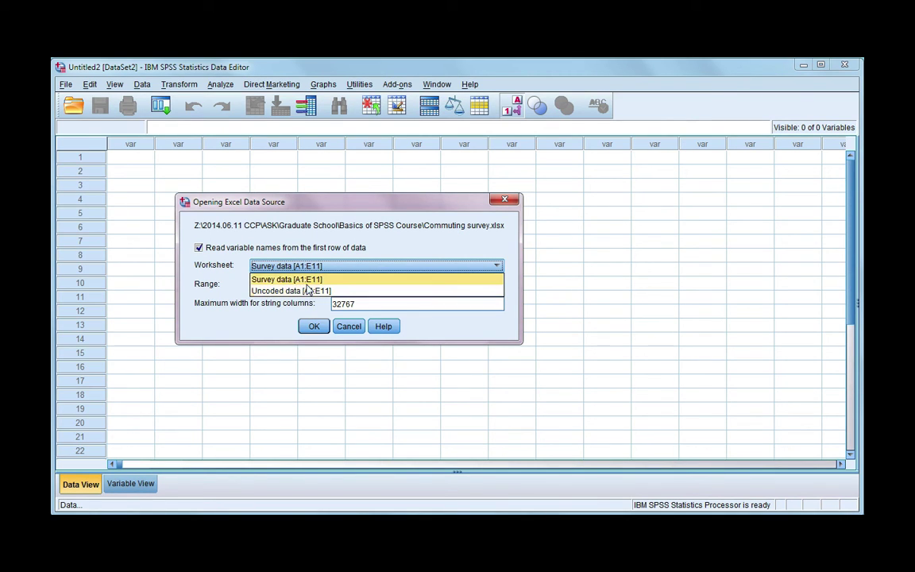
{"action": "left_click", "coordinate": [299, 281]}
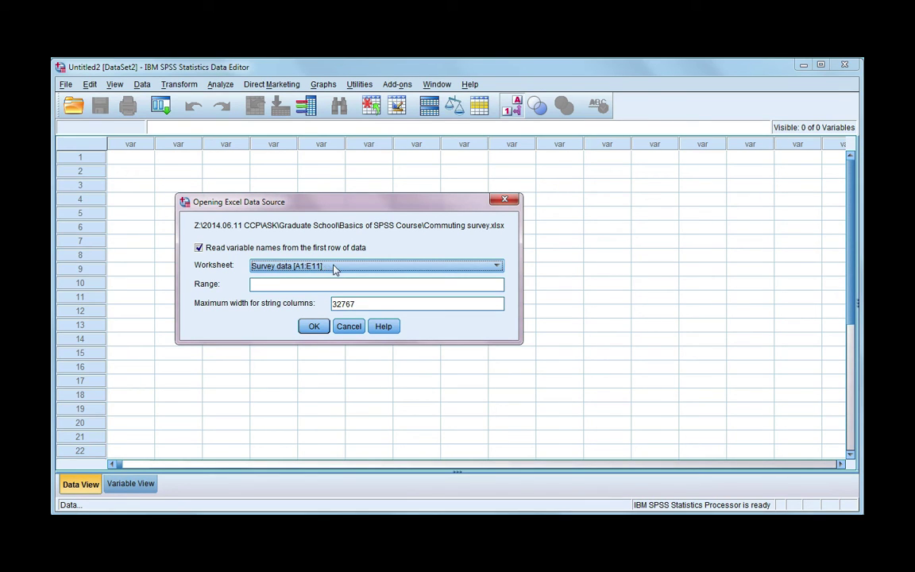
{"action": "left_click", "coordinate": [315, 326]}
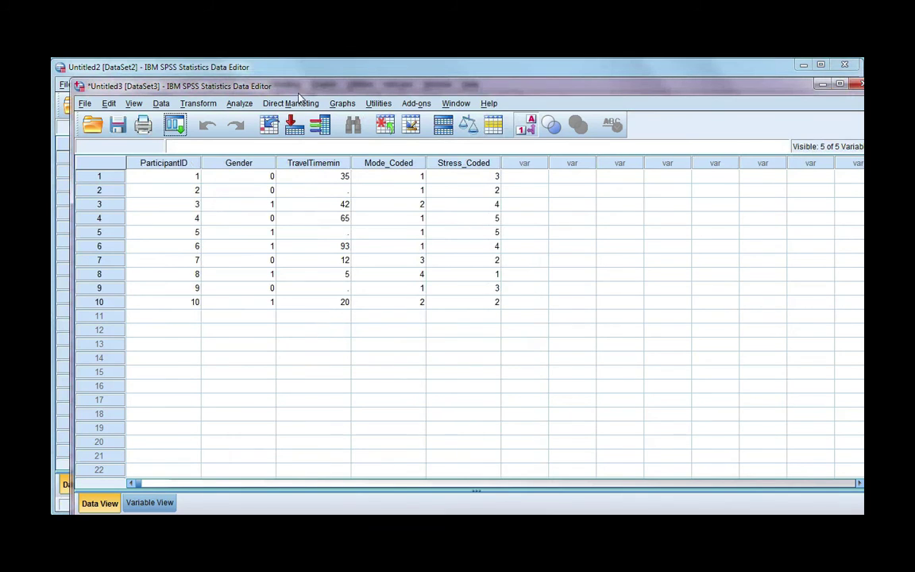
In Variable View, widen the Name column and compare TravelTimemin with its label 'TravelTime (min)'.
{"action": "left_click_drag", "start_coordinate": [277, 85], "coordinate": [267, 73]}
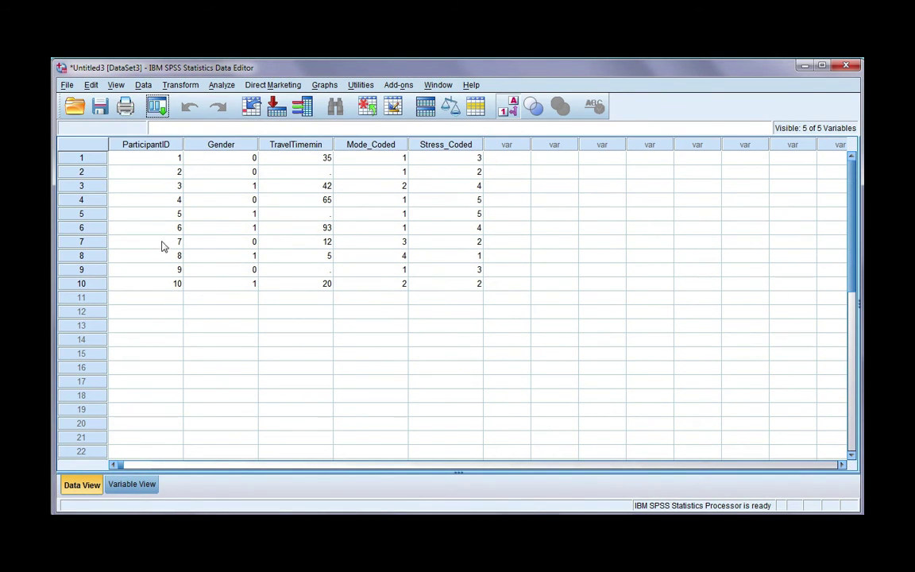
{"action": "left_click", "coordinate": [132, 493]}
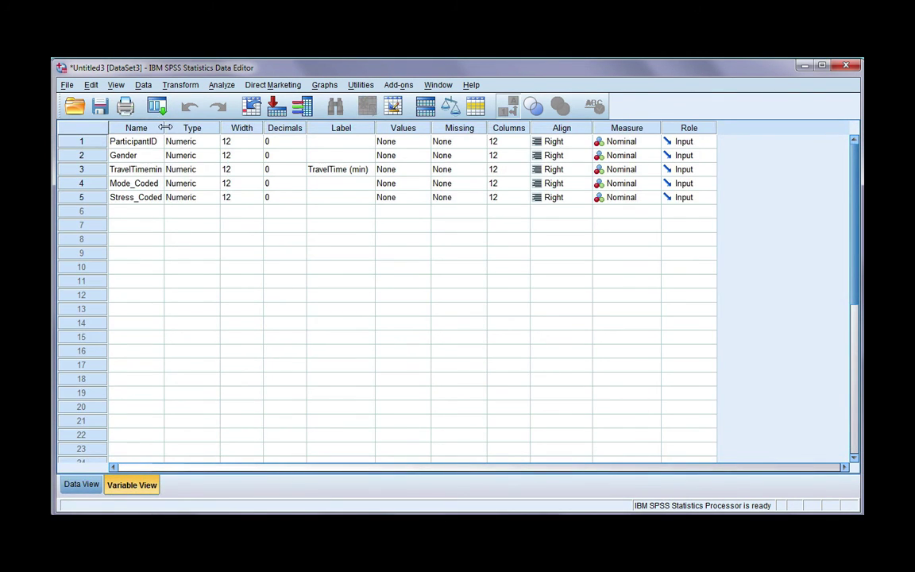
{"action": "left_click_drag", "start_coordinate": [164, 127], "coordinate": [208, 127]}
{"action": "left_click_drag", "start_coordinate": [149, 142], "coordinate": [151, 199]}
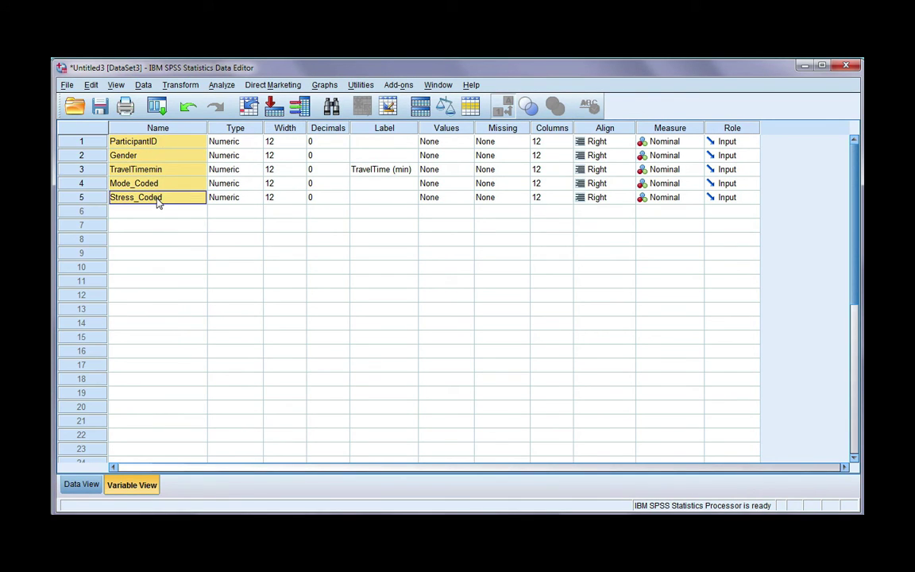
{"action": "left_click", "coordinate": [389, 172]}
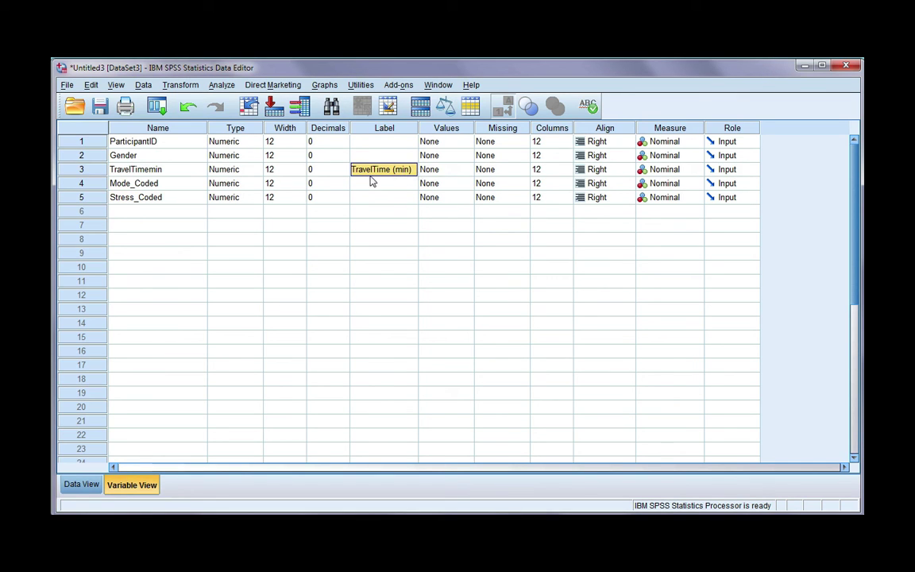
{"action": "left_click", "coordinate": [181, 171]}
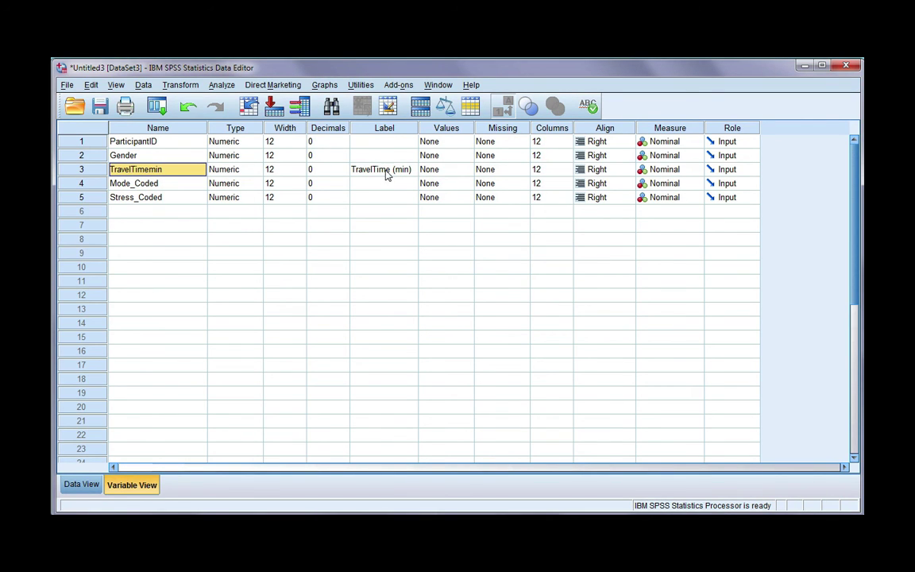
Widen the Label column to fit 'TravelTime (min)', check Gender's value labels, and return to Data View.
{"action": "left_click_drag", "start_coordinate": [418, 128], "coordinate": [512, 127]}
{"action": "left_click", "coordinate": [463, 170]}
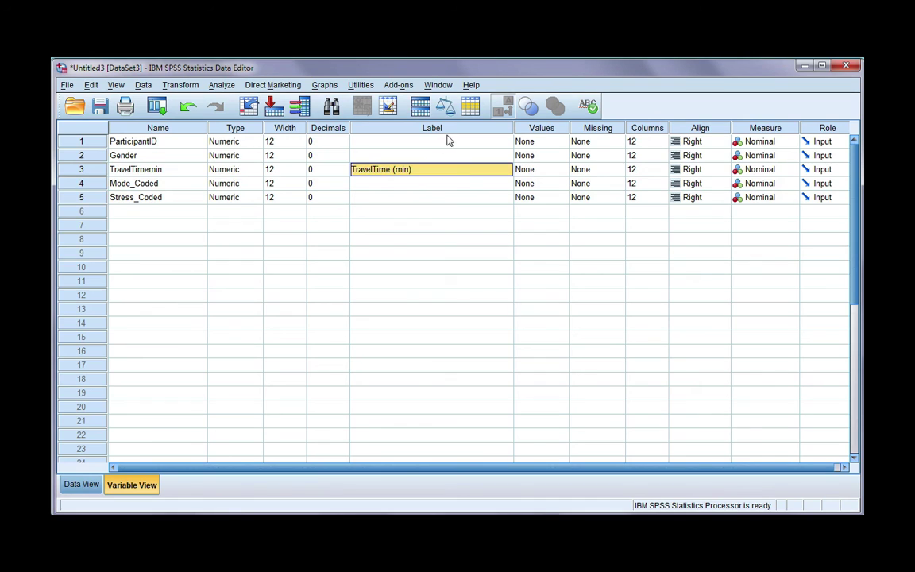
{"action": "left_click", "coordinate": [542, 156]}
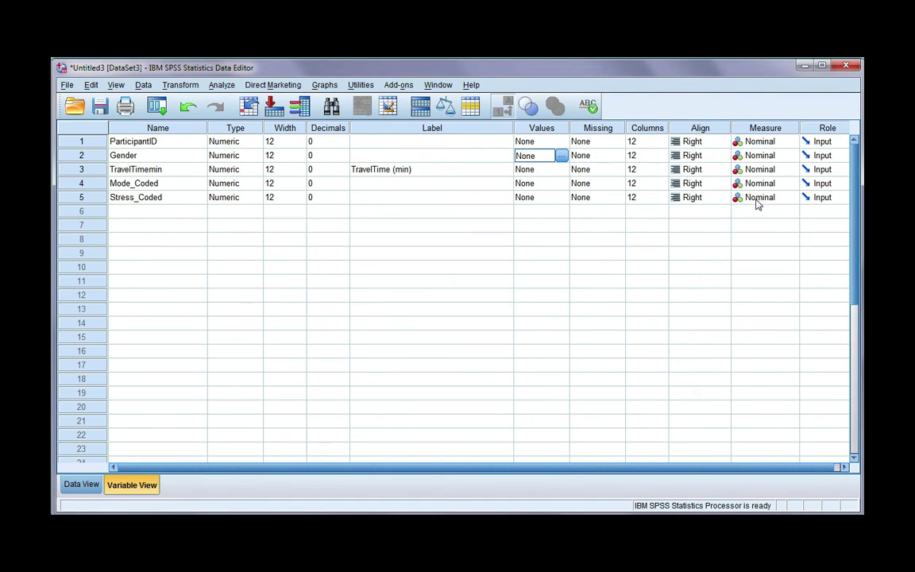
{"action": "key", "text": "ctrl+t"}
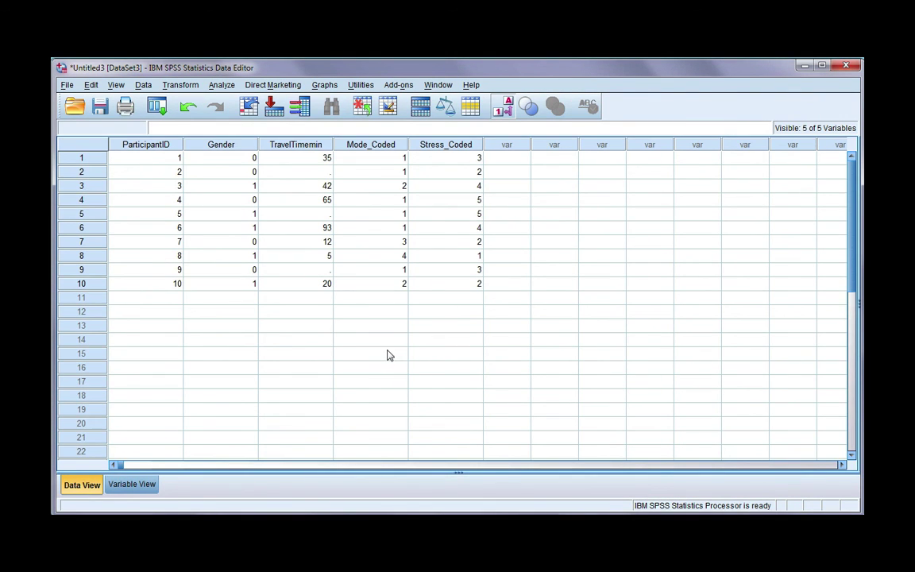